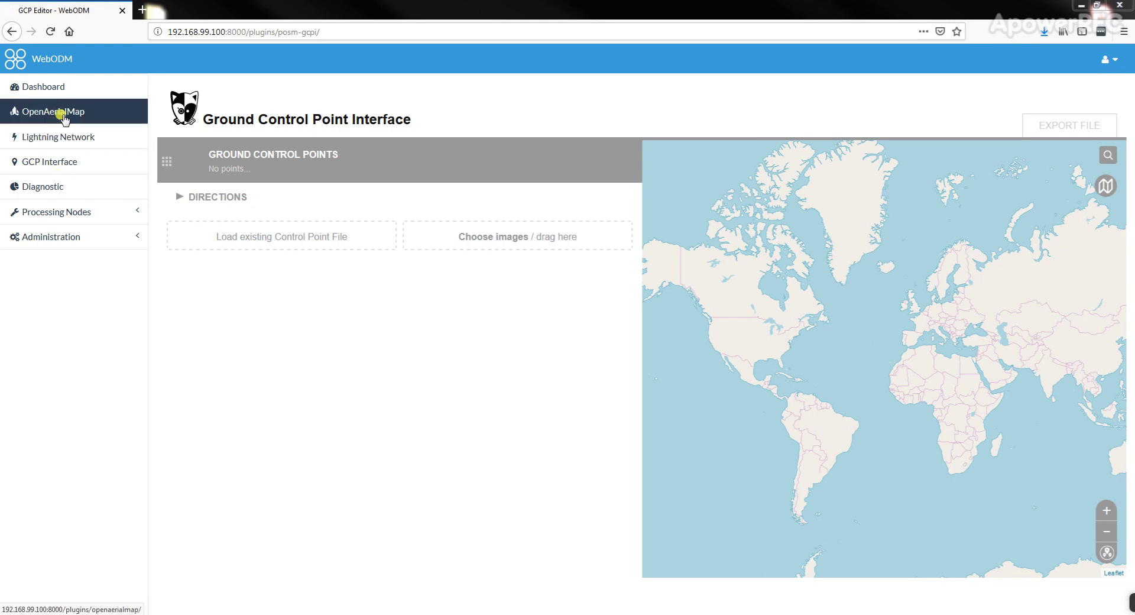
Back in the GCP interface, load testGCPfile.txt from the Blue_House folder as the control point file.
left_click(69, 90)
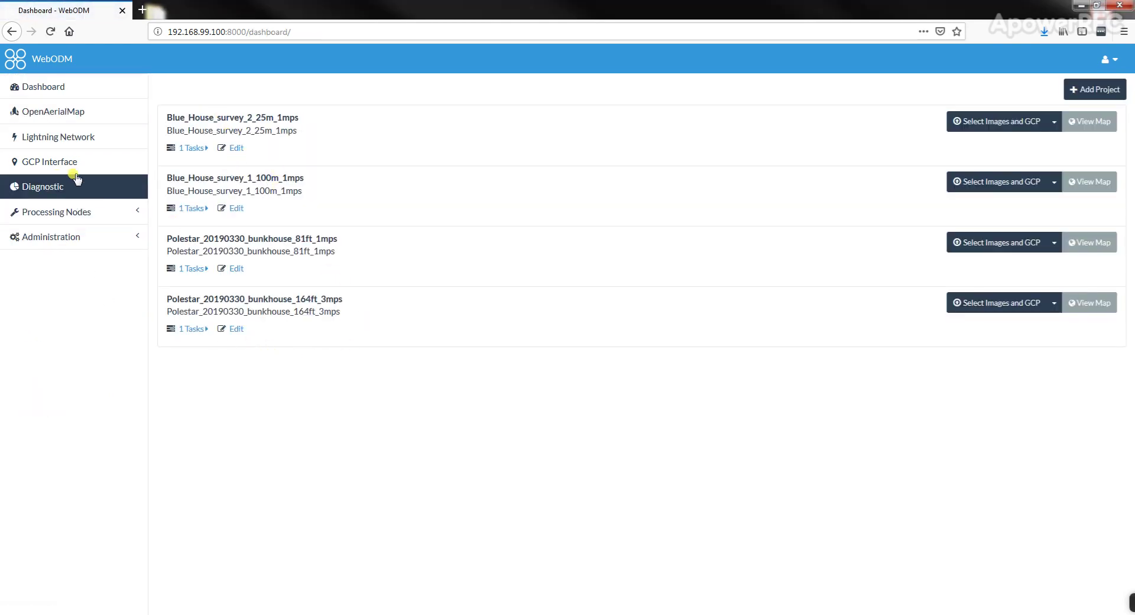
left_click(97, 169)
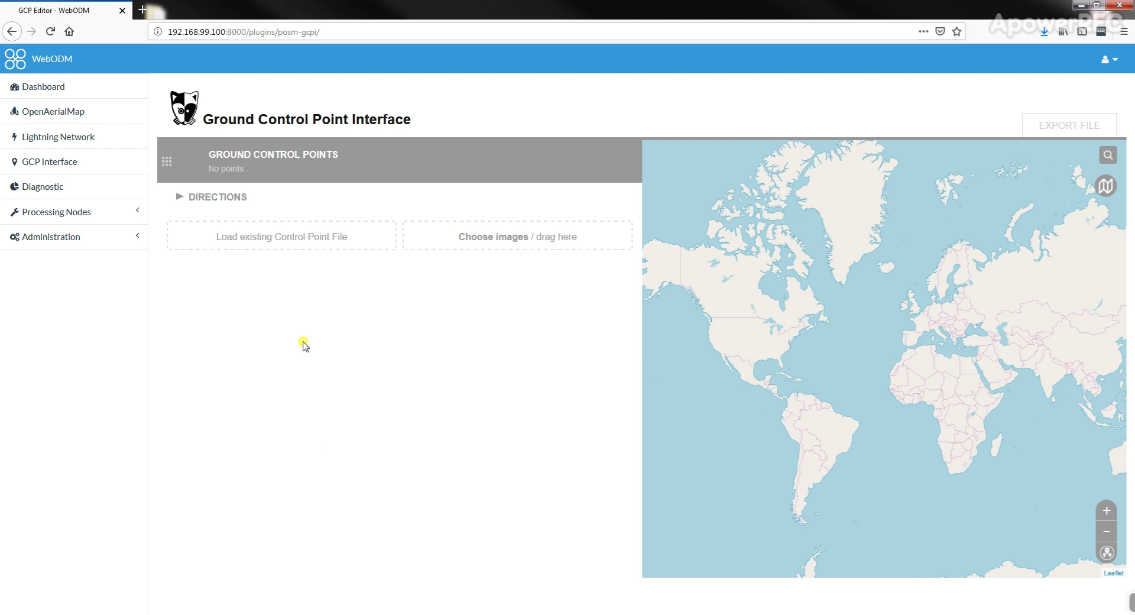
left_click(278, 237)
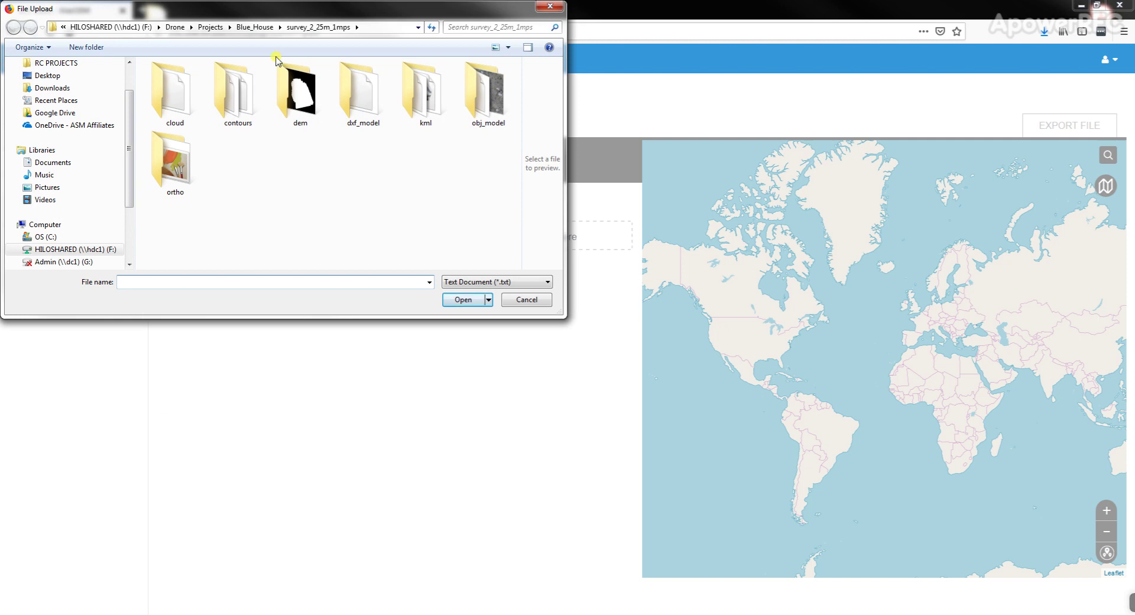
left_click_drag(300, 4, 349, 203)
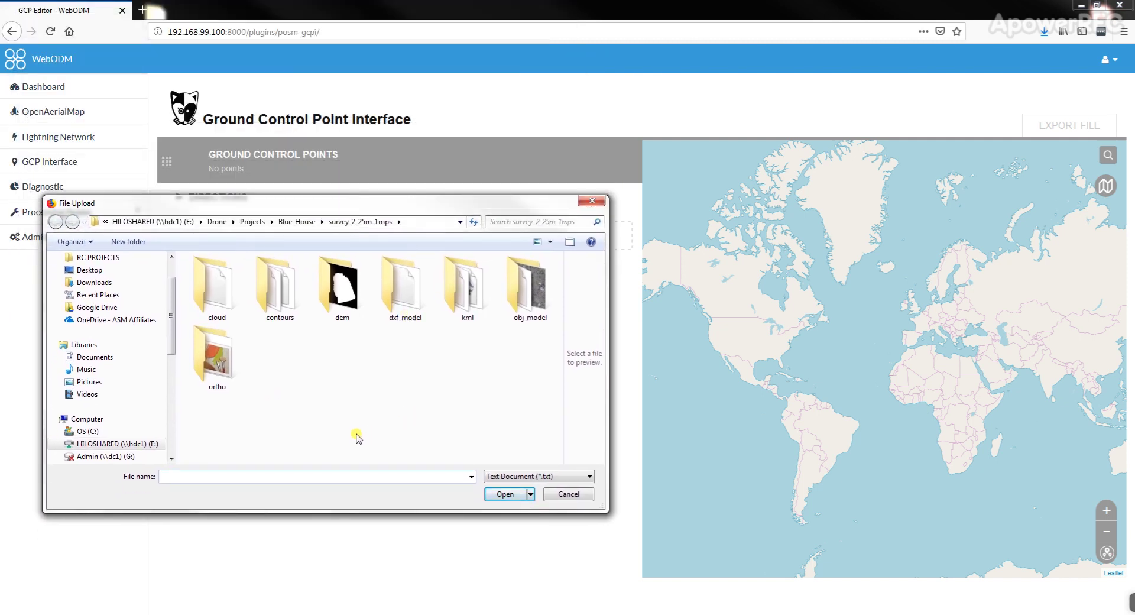
left_click(296, 221)
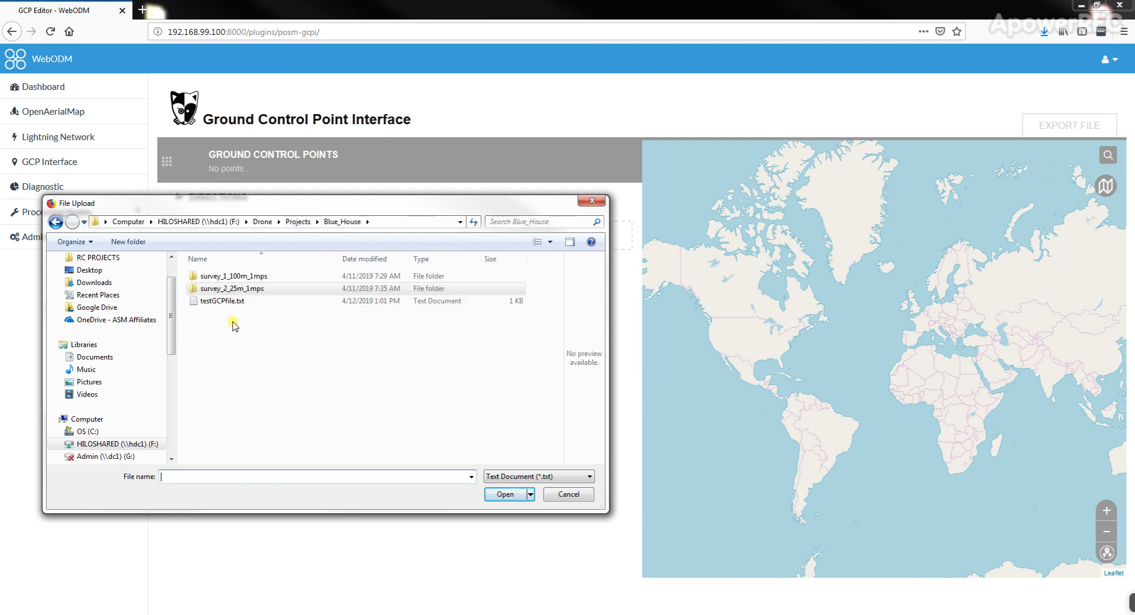
left_click(223, 301)
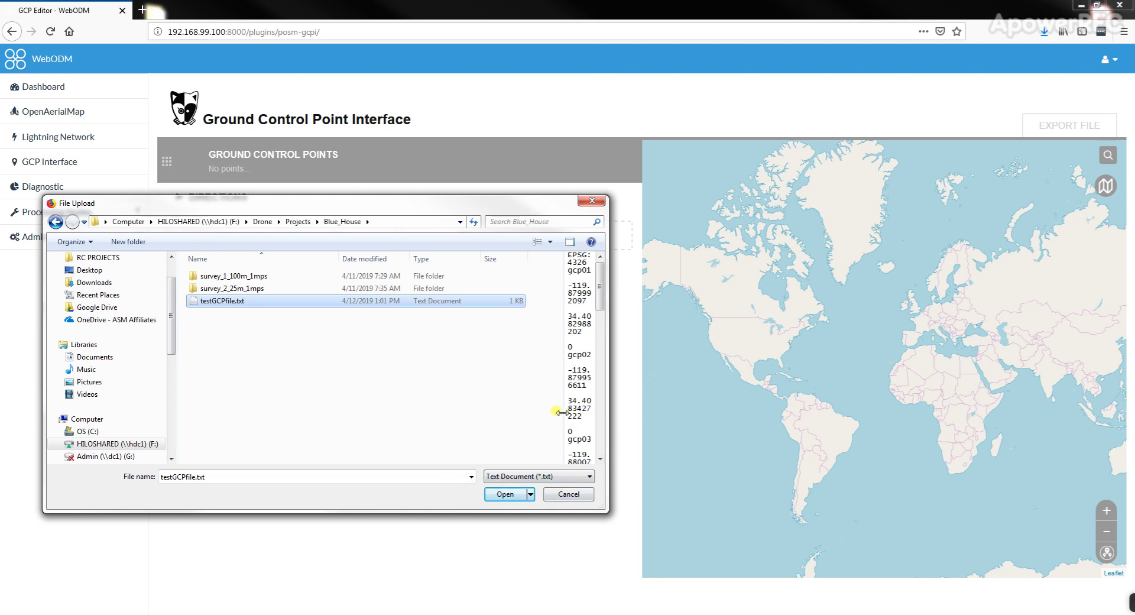
left_click_drag(559, 412, 477, 429)
left_click(214, 306)
left_click(506, 494)
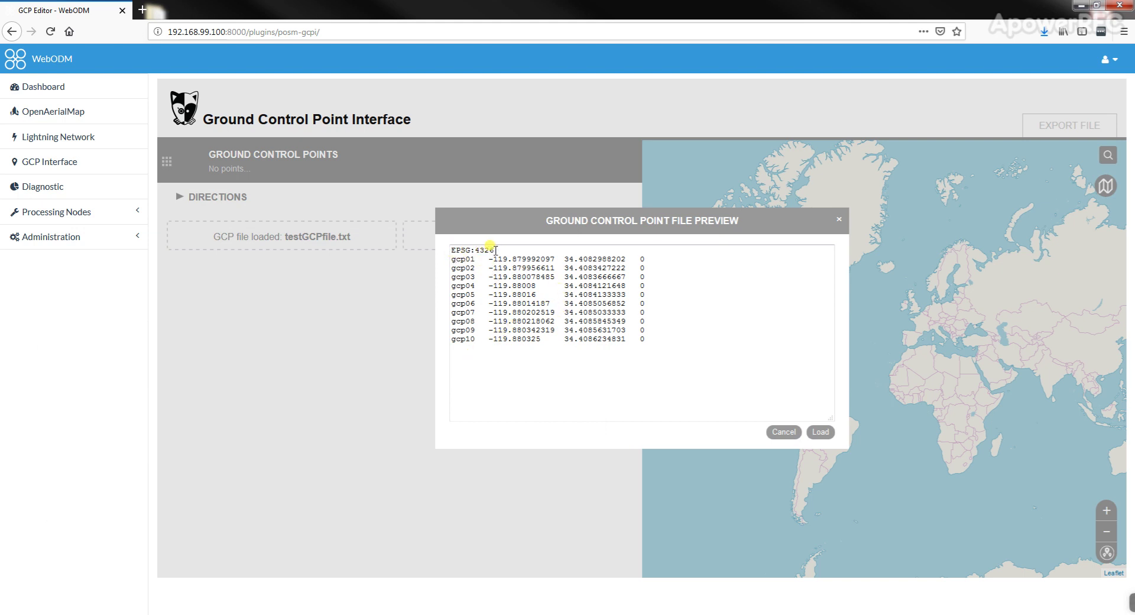
Import the ten EPSG:4326 points gcp01–gcp10 and zoom the map to their coastal markers.
left_click_drag(495, 250, 624, 260)
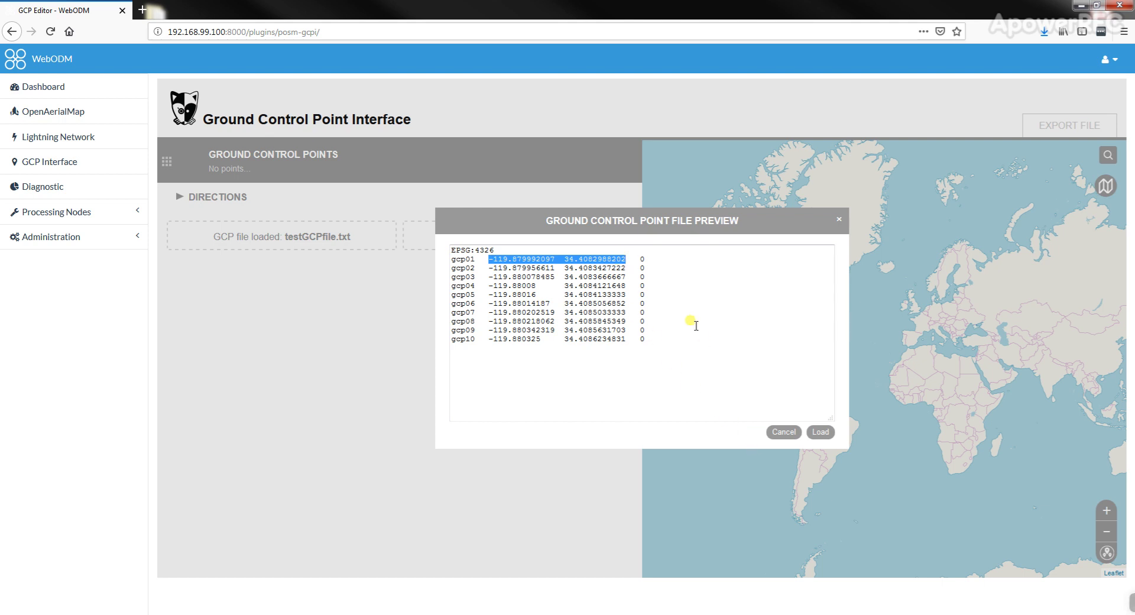
left_click(668, 293)
left_click(822, 435)
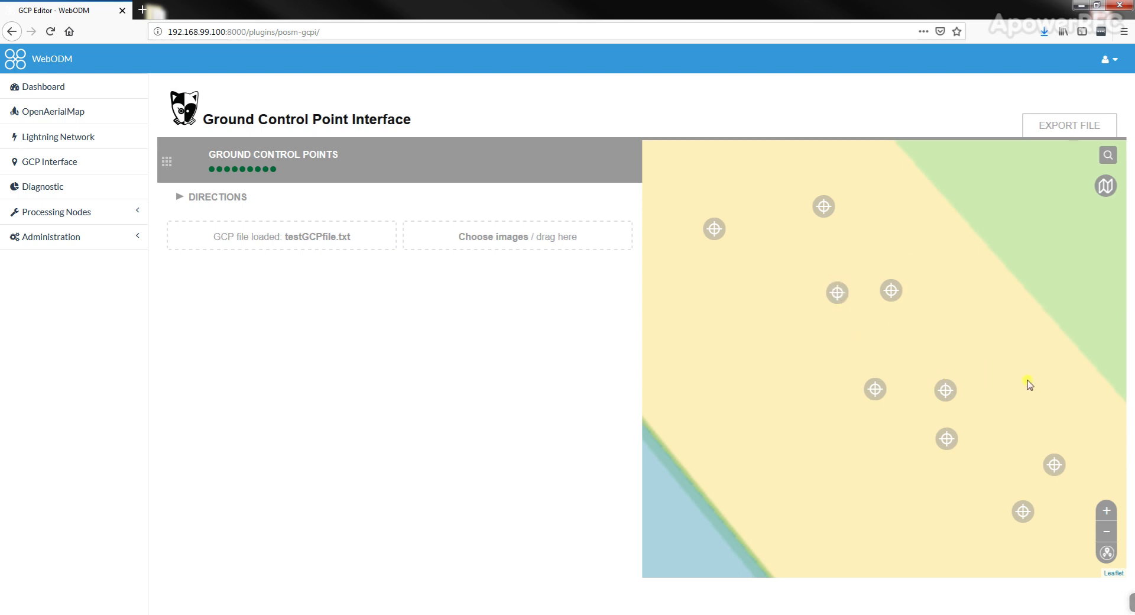
scroll(1030, 384, "down", 1)
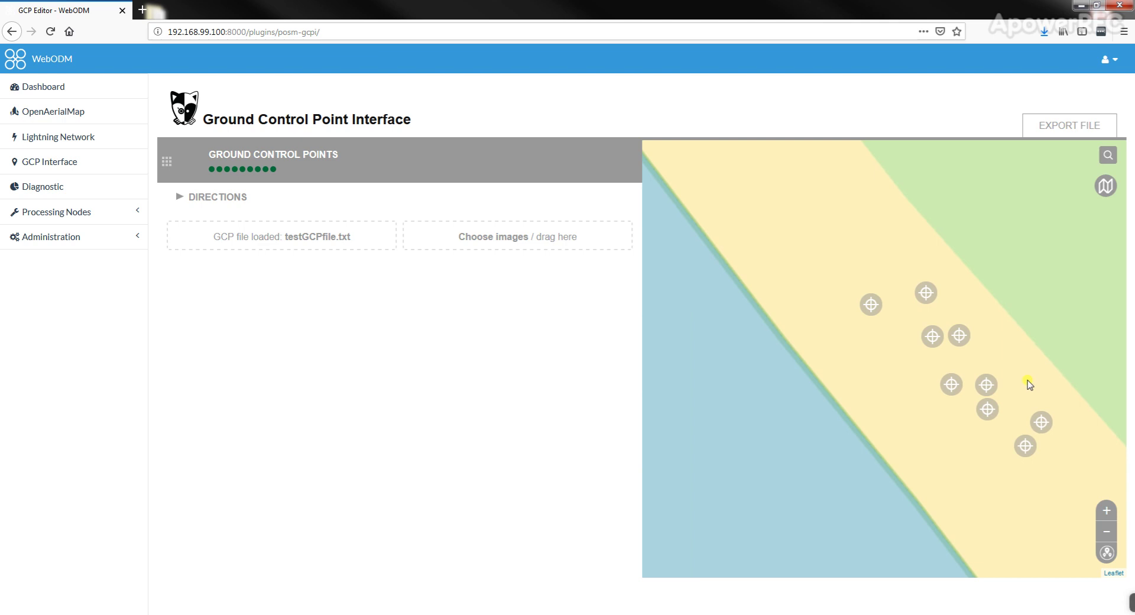
scroll(1029, 384, "down", 2)
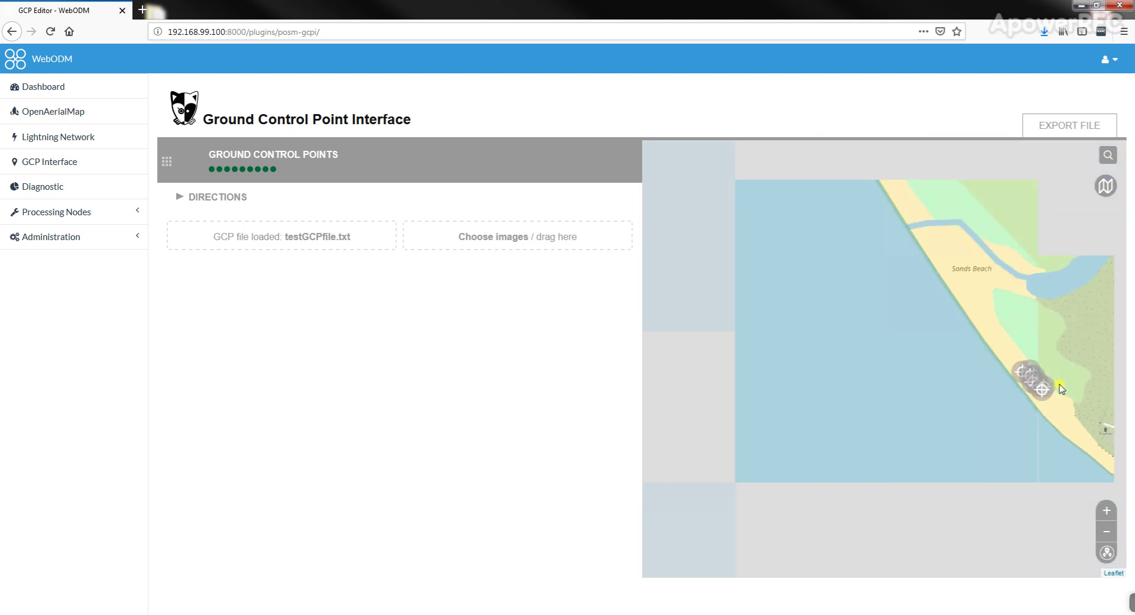
scroll(1060, 388, "up", 3)
scroll(919, 378, "down", 1)
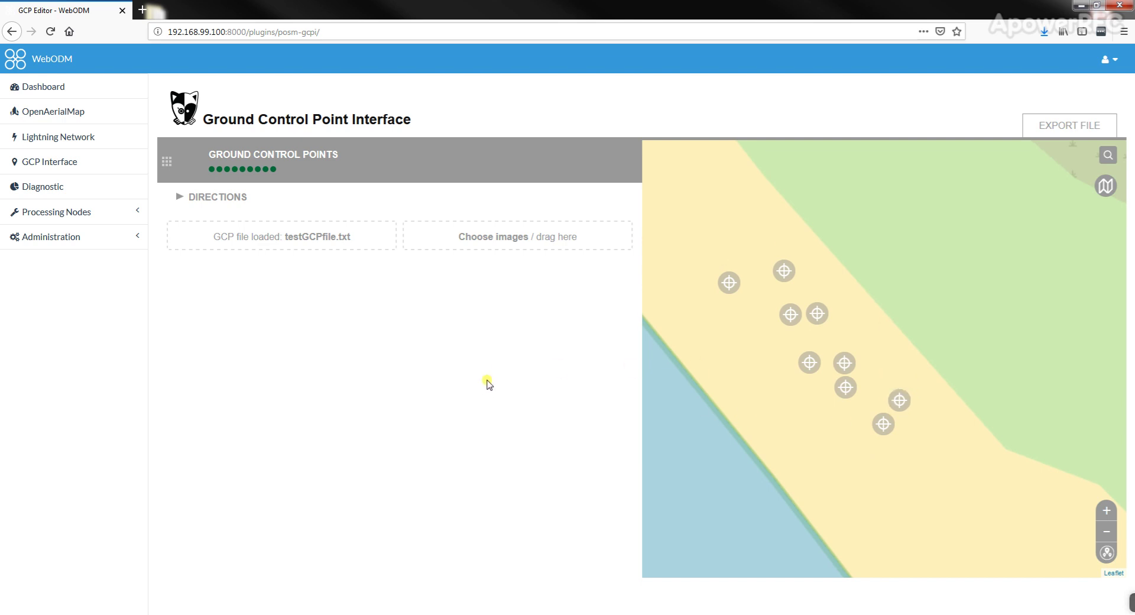
Add the five drone images DJI_0055.JPG–DJI_0059.JPG from the survey_2_25m_1mps folder.
left_click(481, 242)
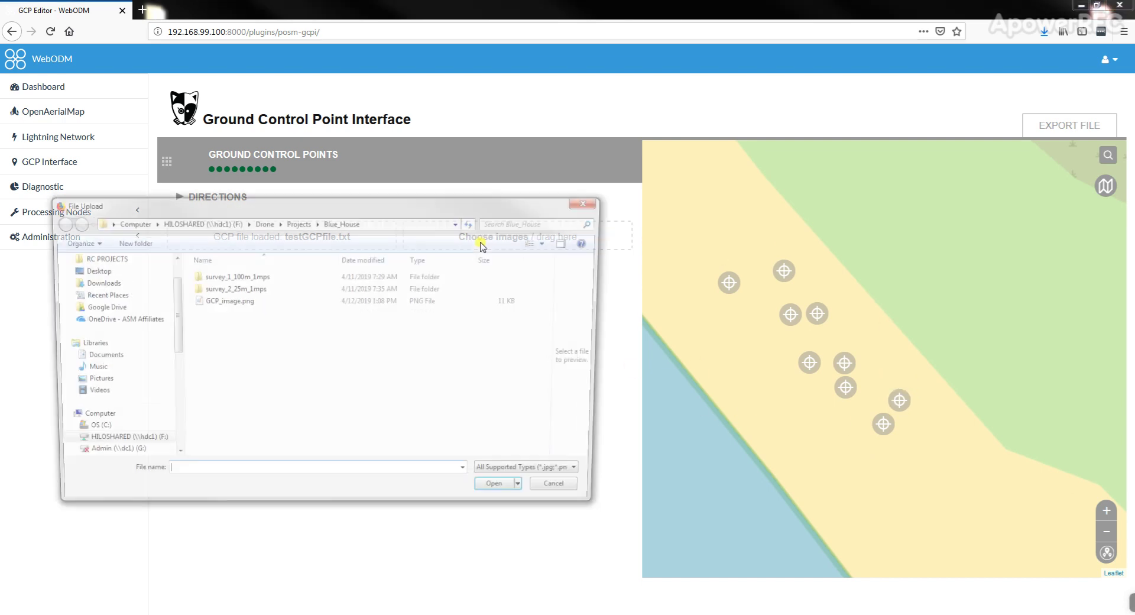
double_click(254, 291)
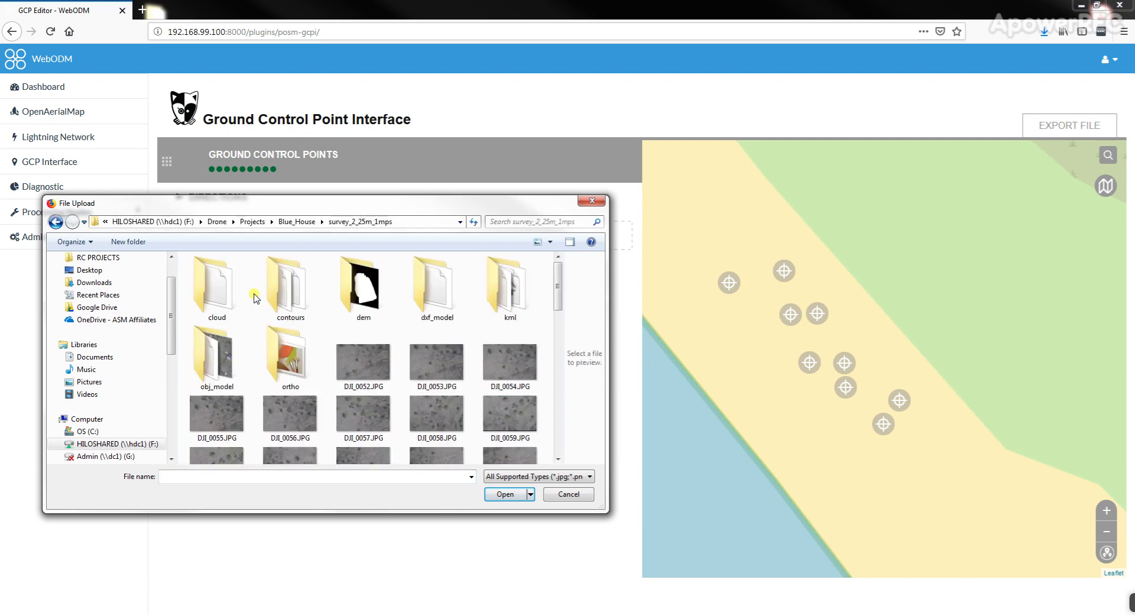
left_click_drag(180, 420, 538, 436)
left_click(220, 419)
left_click(505, 494)
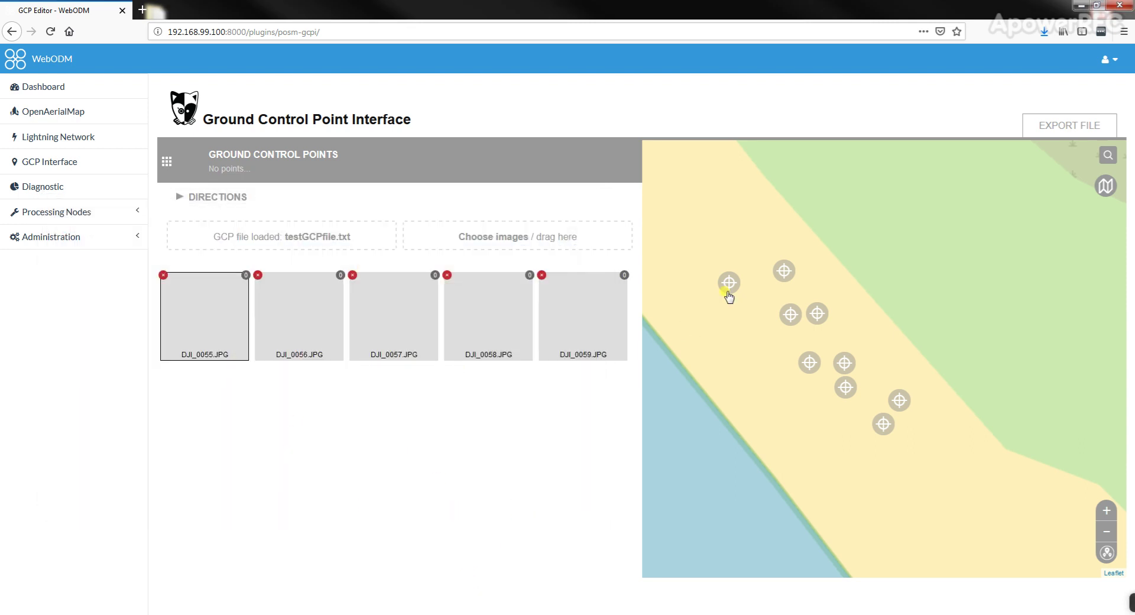
On image DJI_0055, move the control point up-left and select the orange map point.
left_click(199, 320)
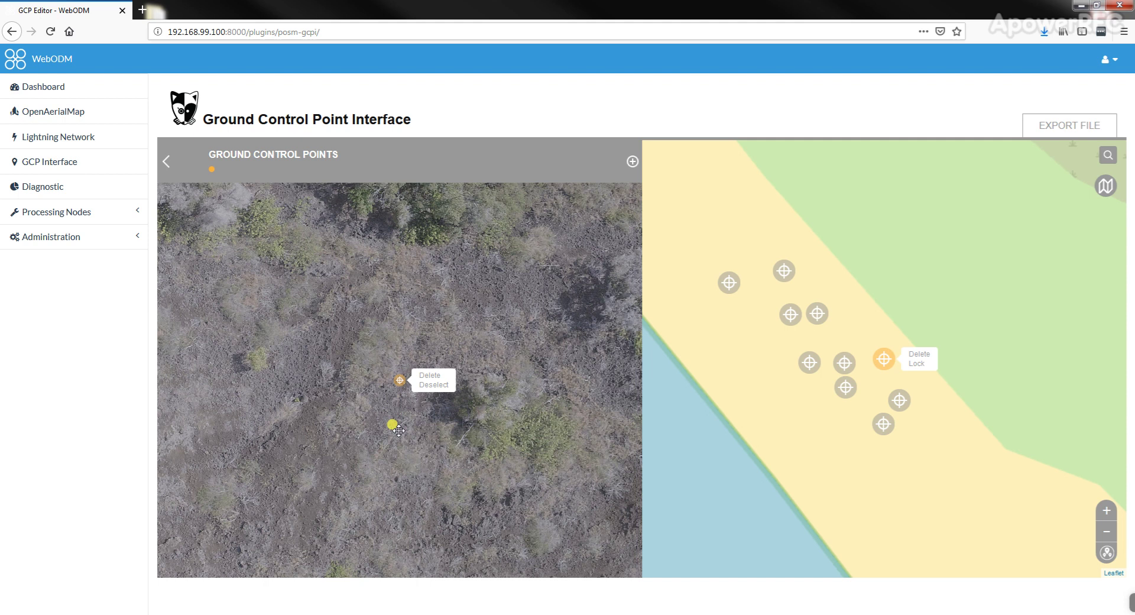
mouse_move(401, 387)
left_mouse_down()
mouse_move(380, 335)
mouse_move(259, 354)
left_mouse_up()
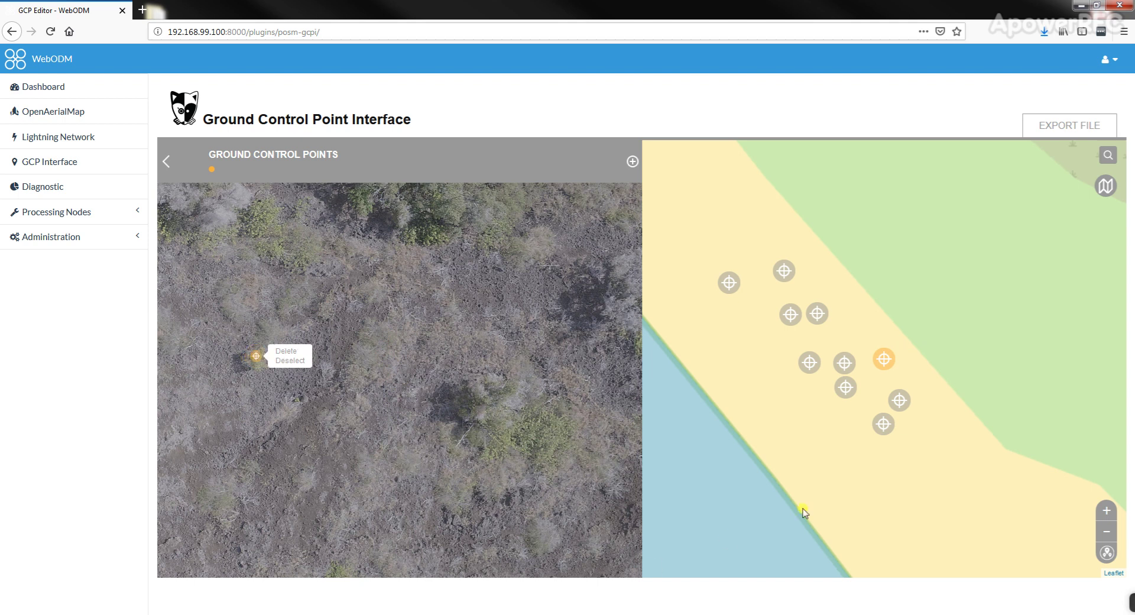
left_click(884, 360)
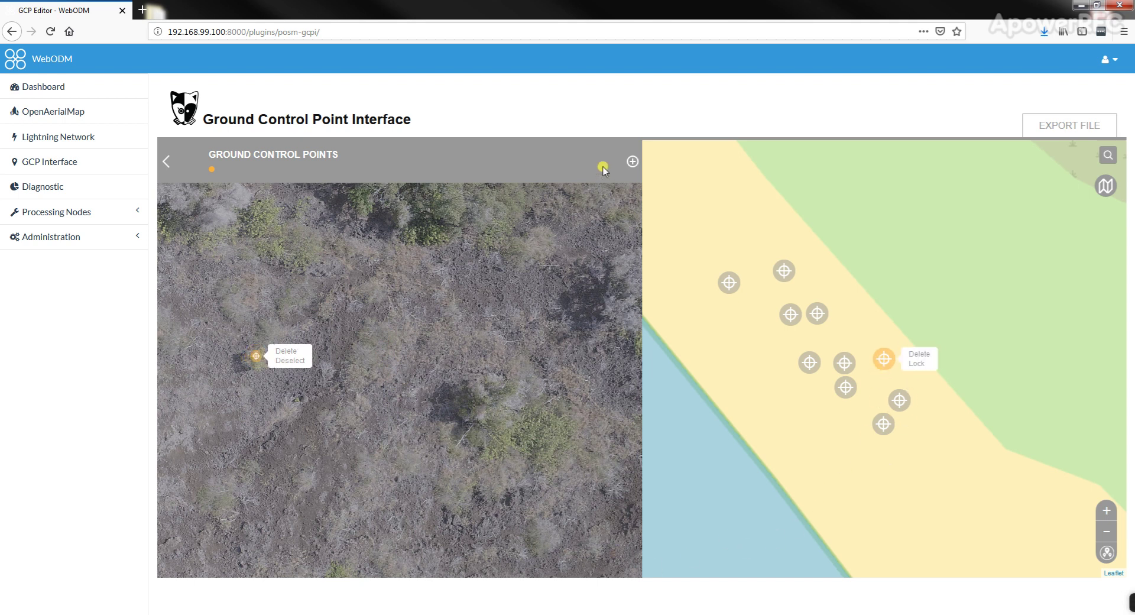
On DJI_0055, link a new image point to gcp08 and the first point to gcp01.
left_click(631, 162)
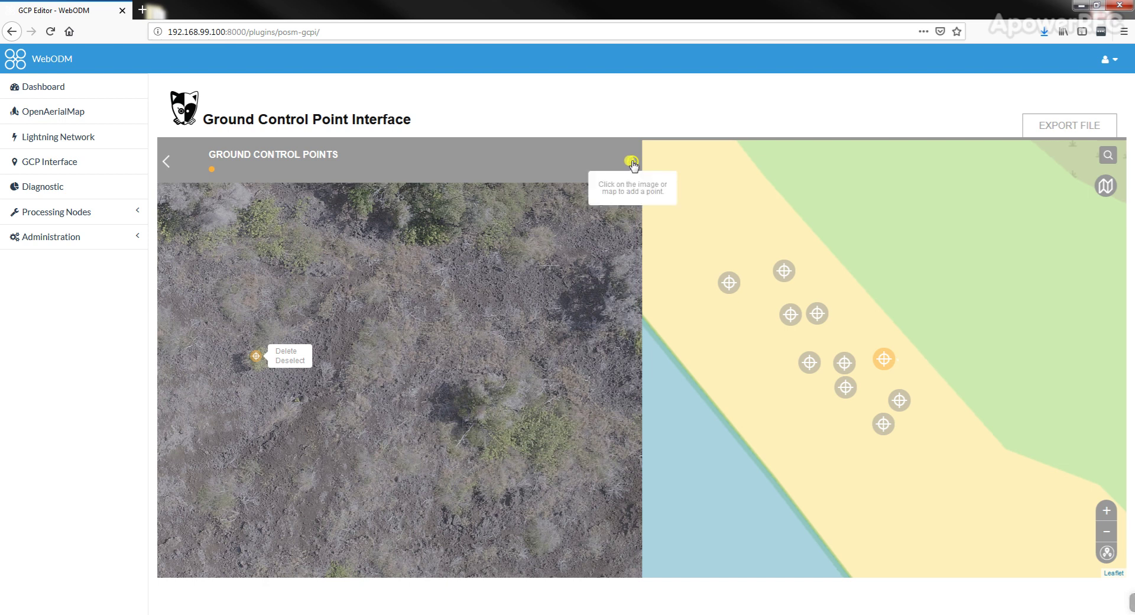
left_click(436, 318)
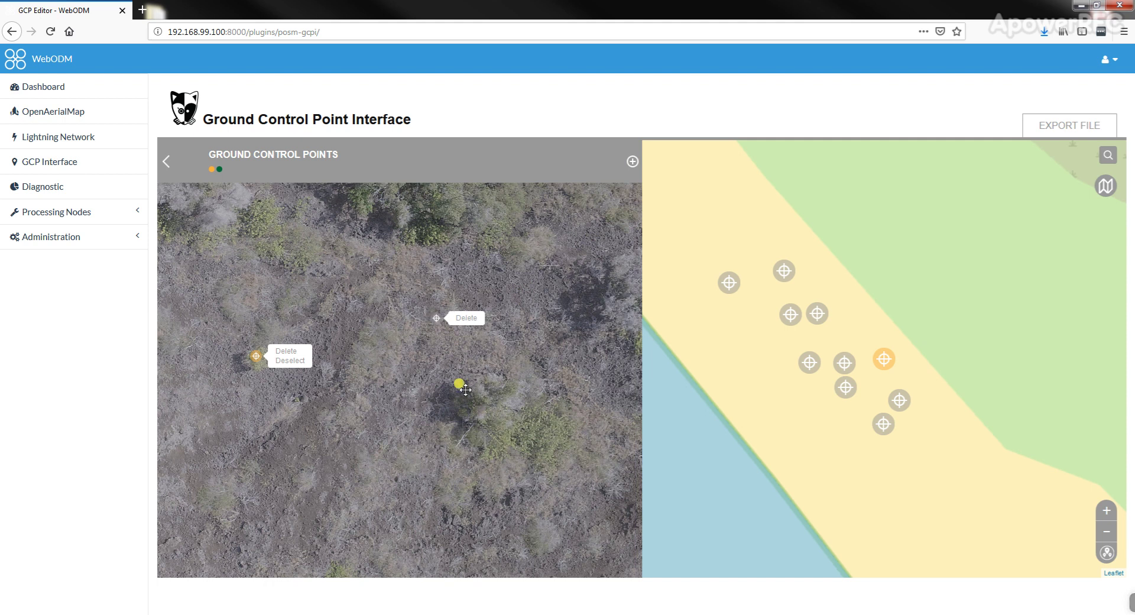
left_click(784, 272)
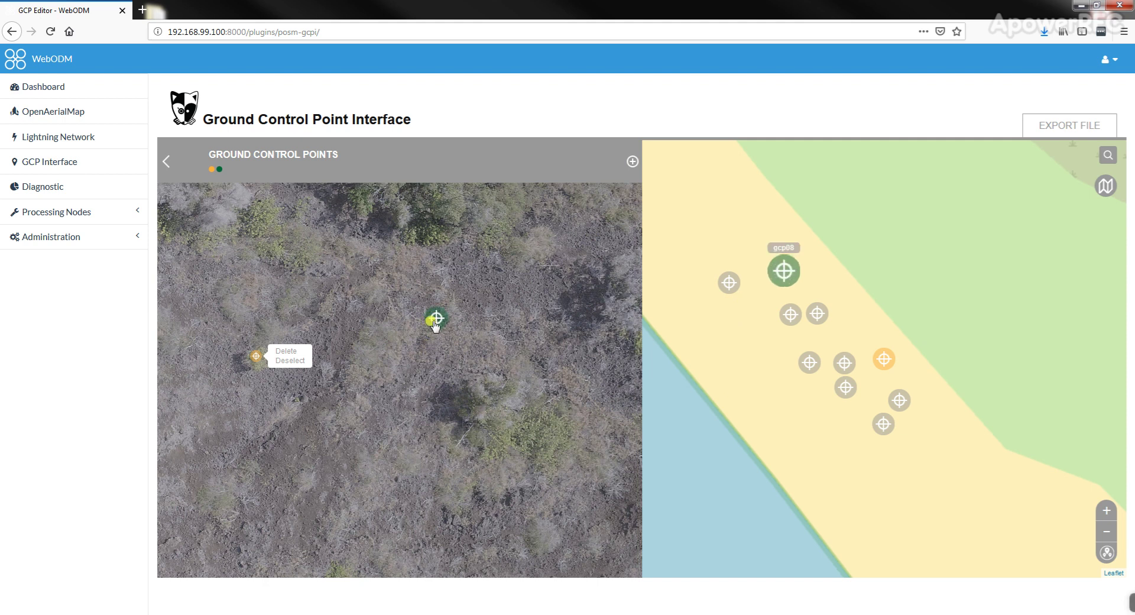
left_click(295, 360)
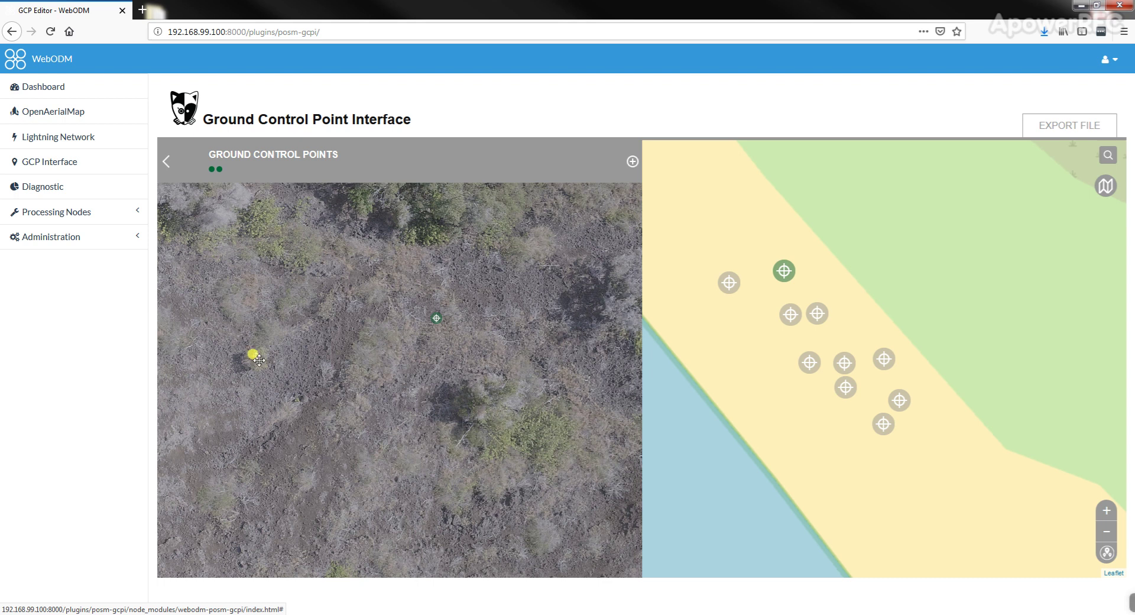
left_click(256, 357)
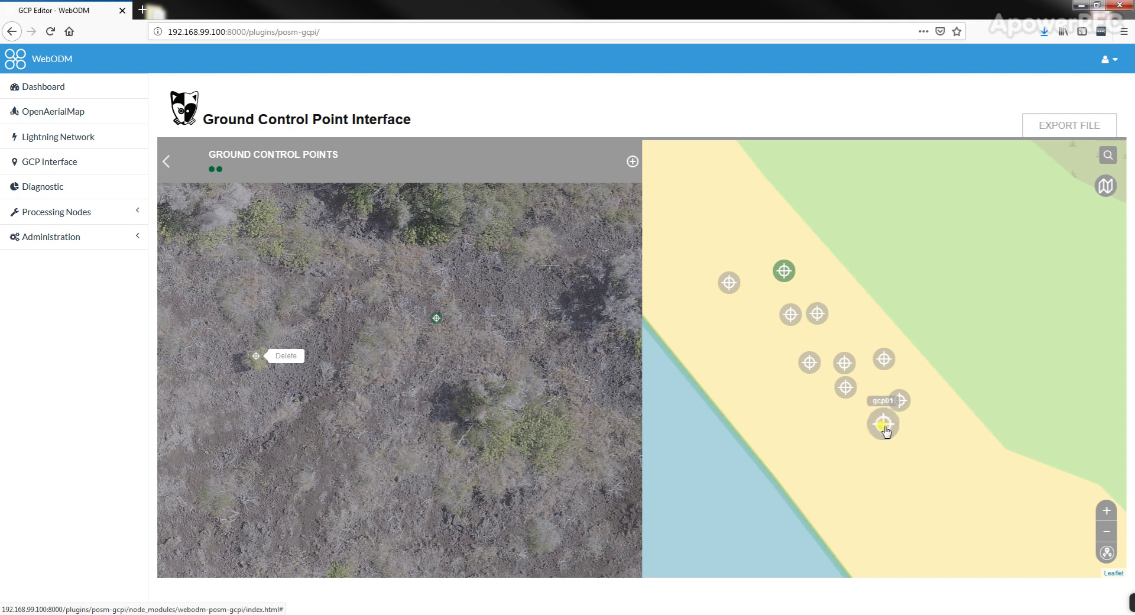
left_click(885, 426)
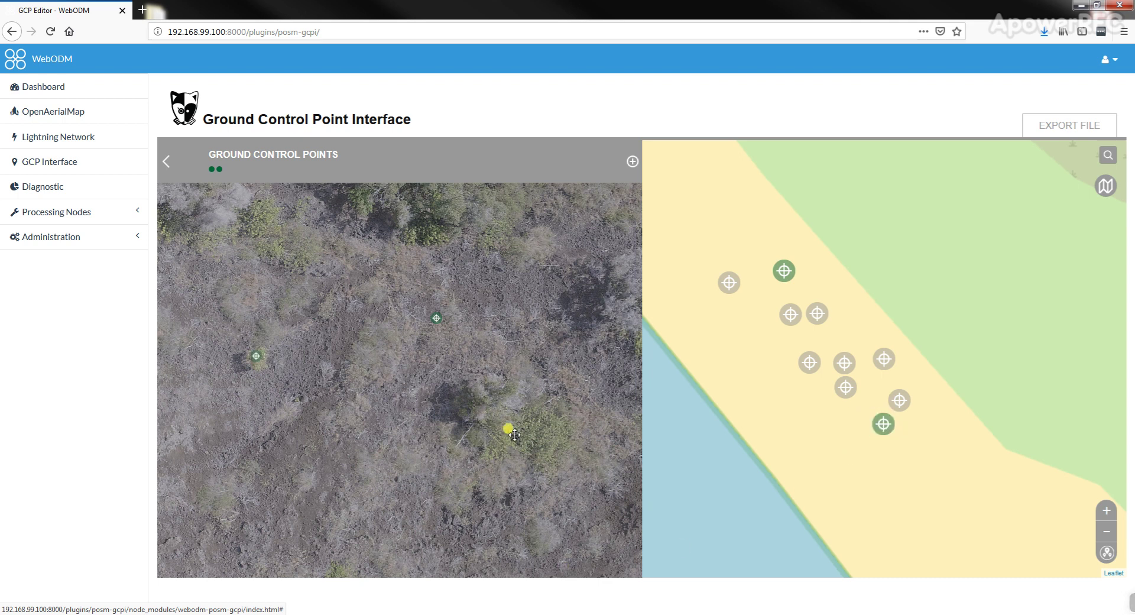
Add a third image point linked to its map marker, then open image DJI_0058.
left_click(631, 161)
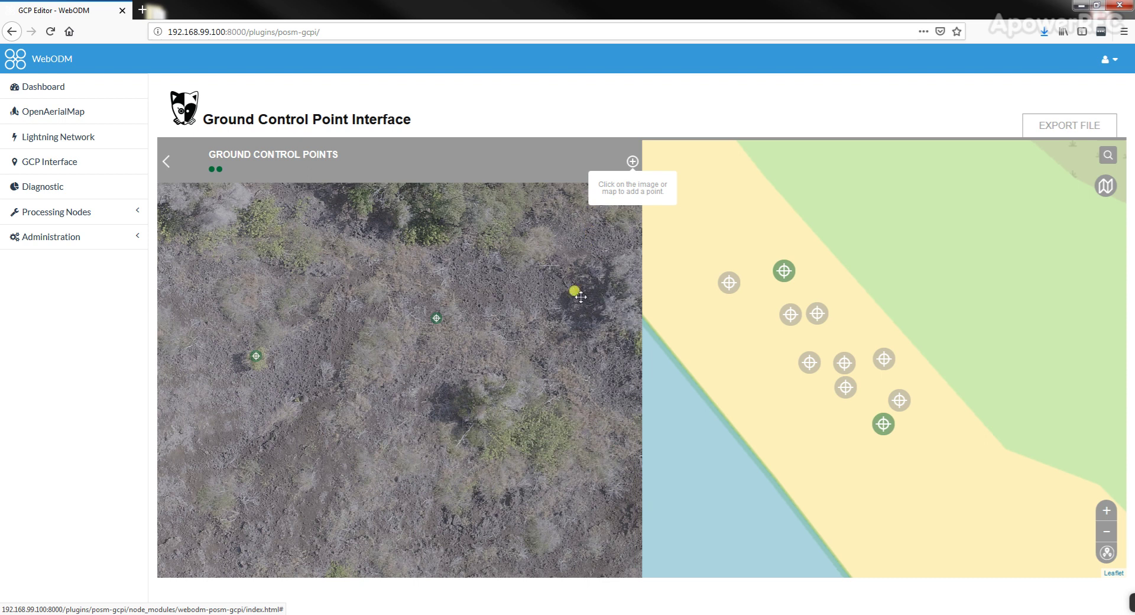
left_click(531, 519)
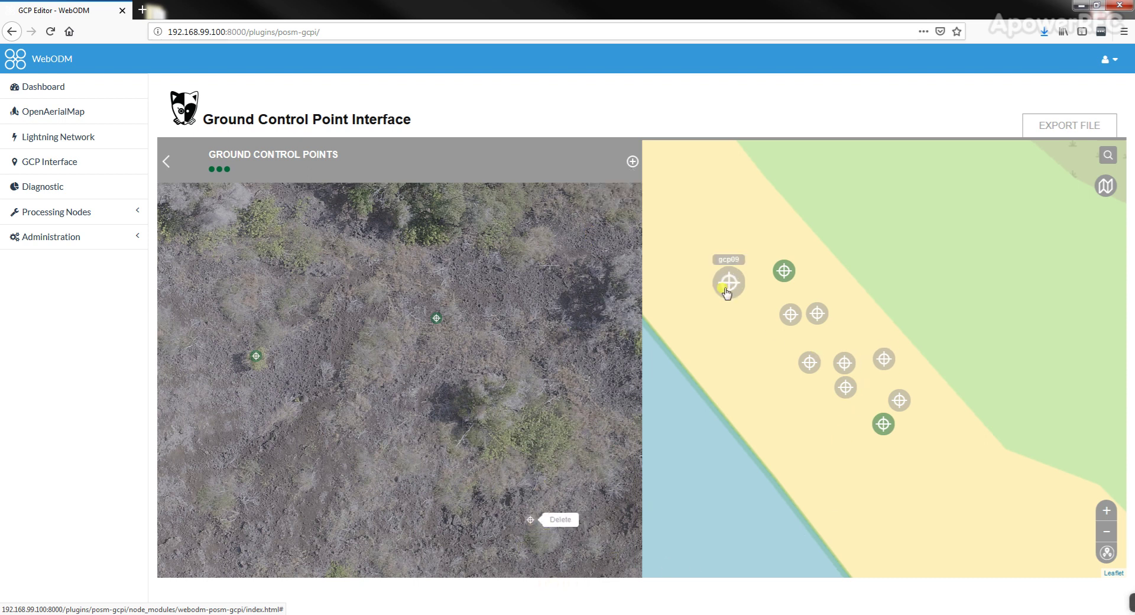
left_click(883, 361)
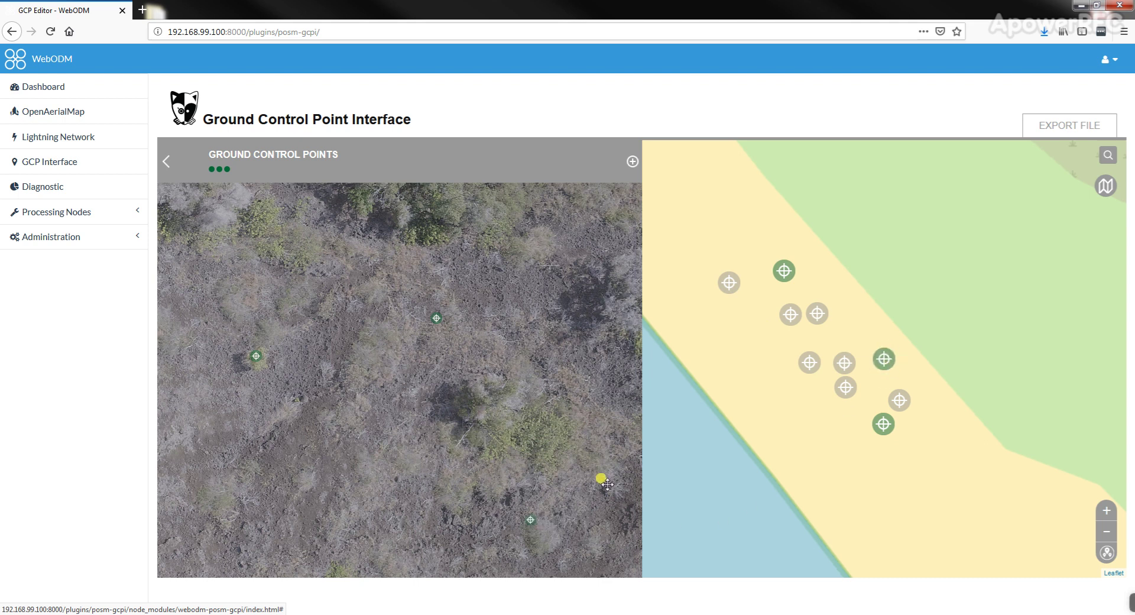
left_click(165, 163)
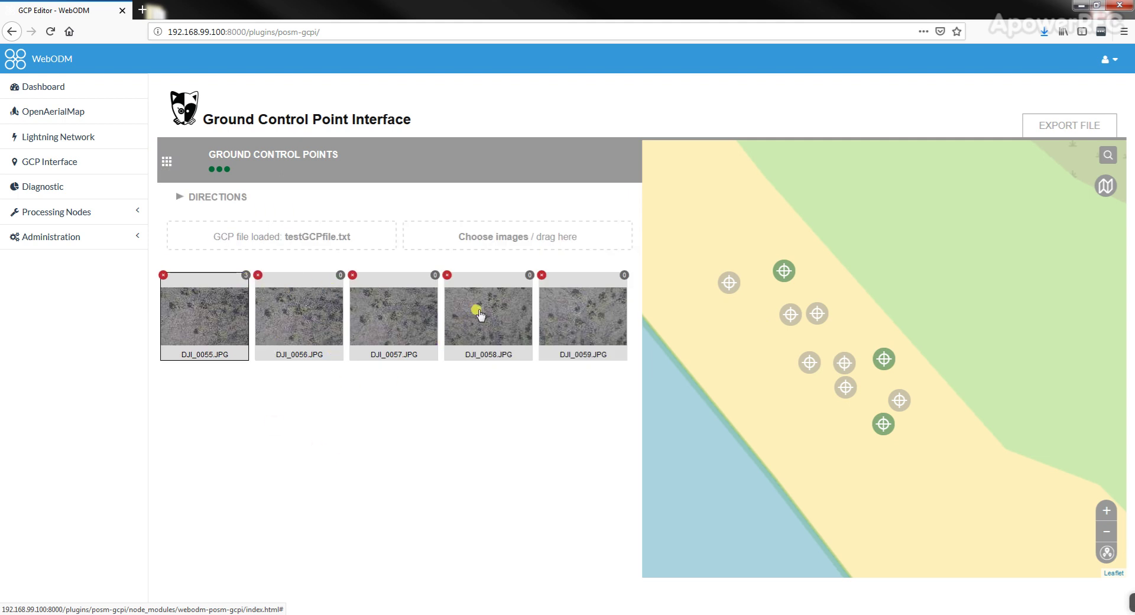
left_click(490, 331)
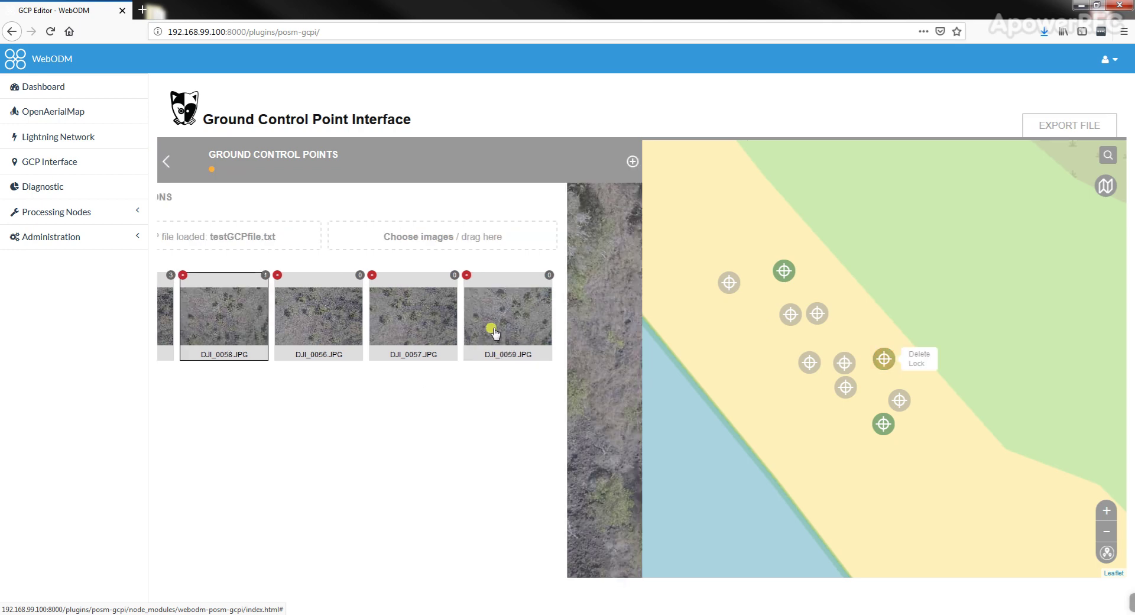